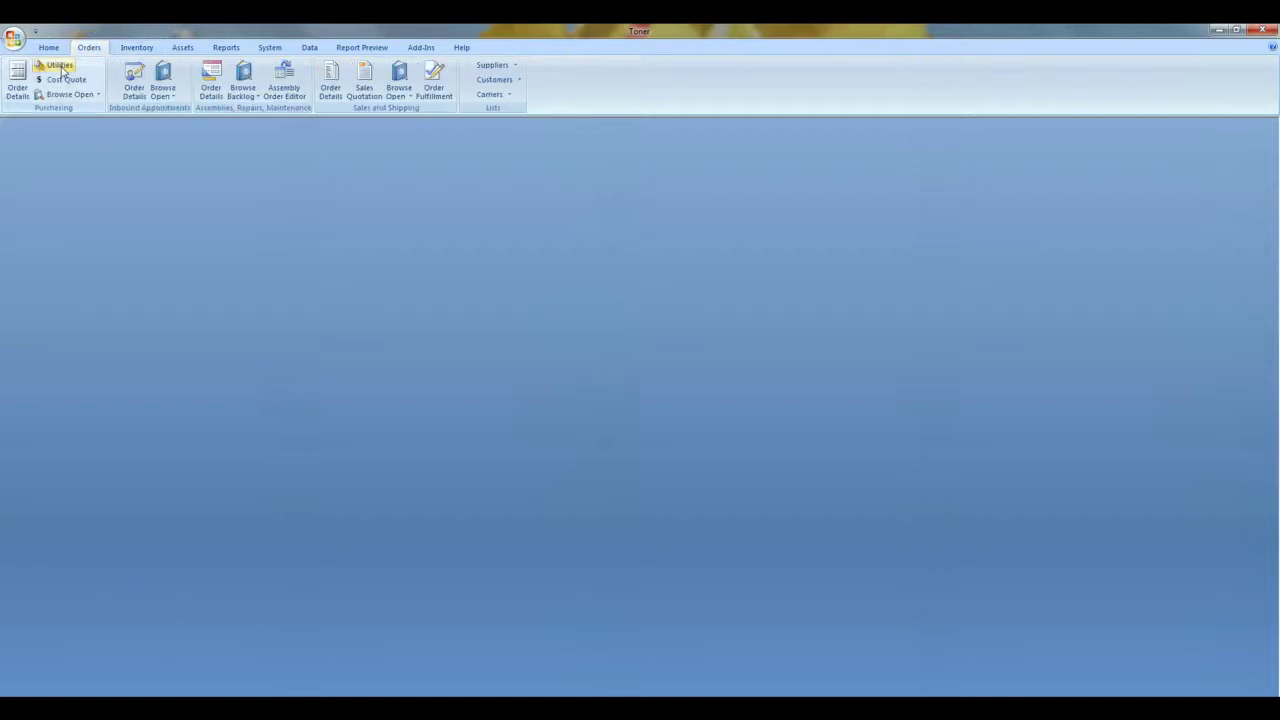
# Step: Open Purchasing Utilities and go to the '7. Make Purchase Orders' tab
pyautogui.click(59, 65)
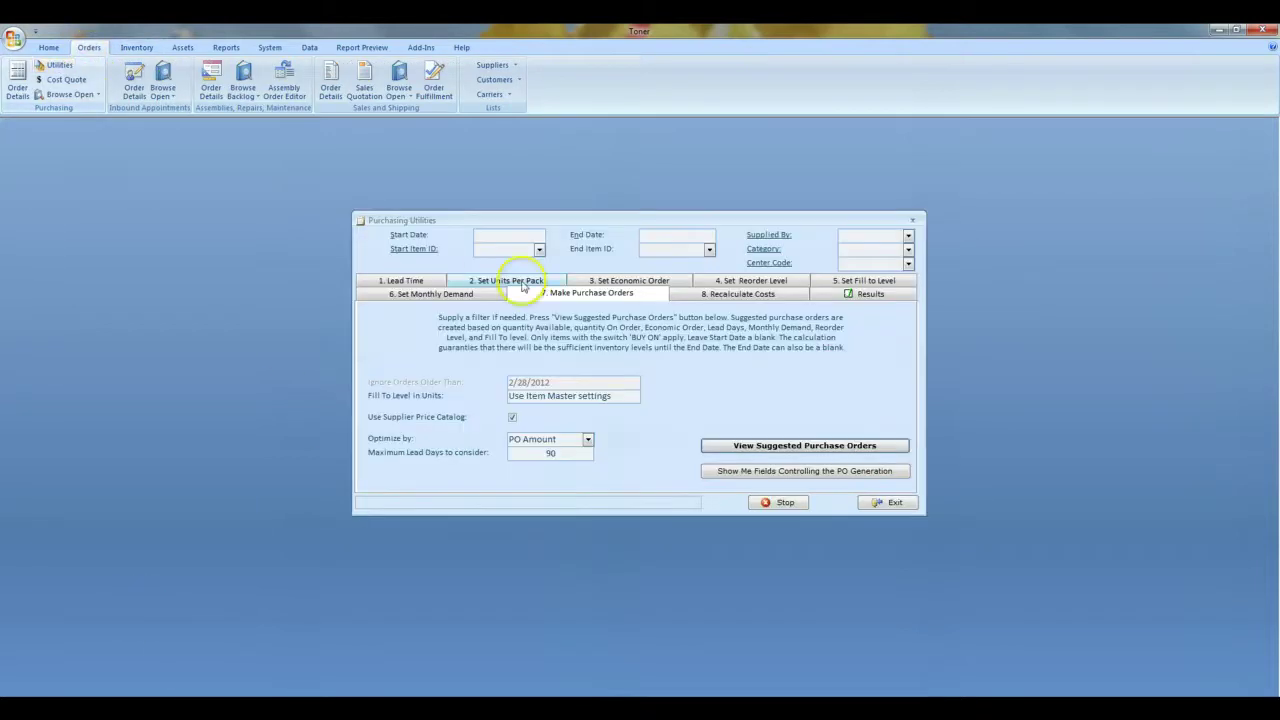
pyautogui.click(575, 298)
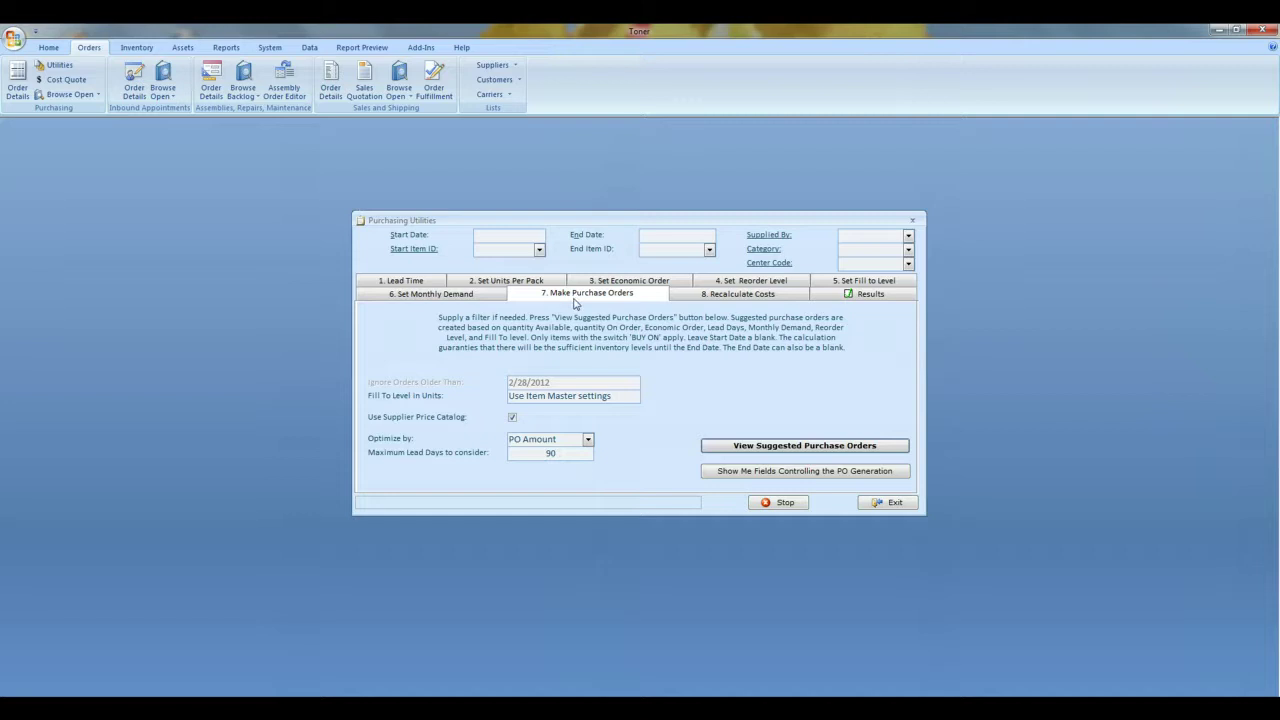
pyautogui.click(575, 307)
pyautogui.click(576, 309)
# Step: List the suggested purchase orders for the three ISBS toner items, check the supplier columns, and make the POs
pyautogui.click(722, 447)
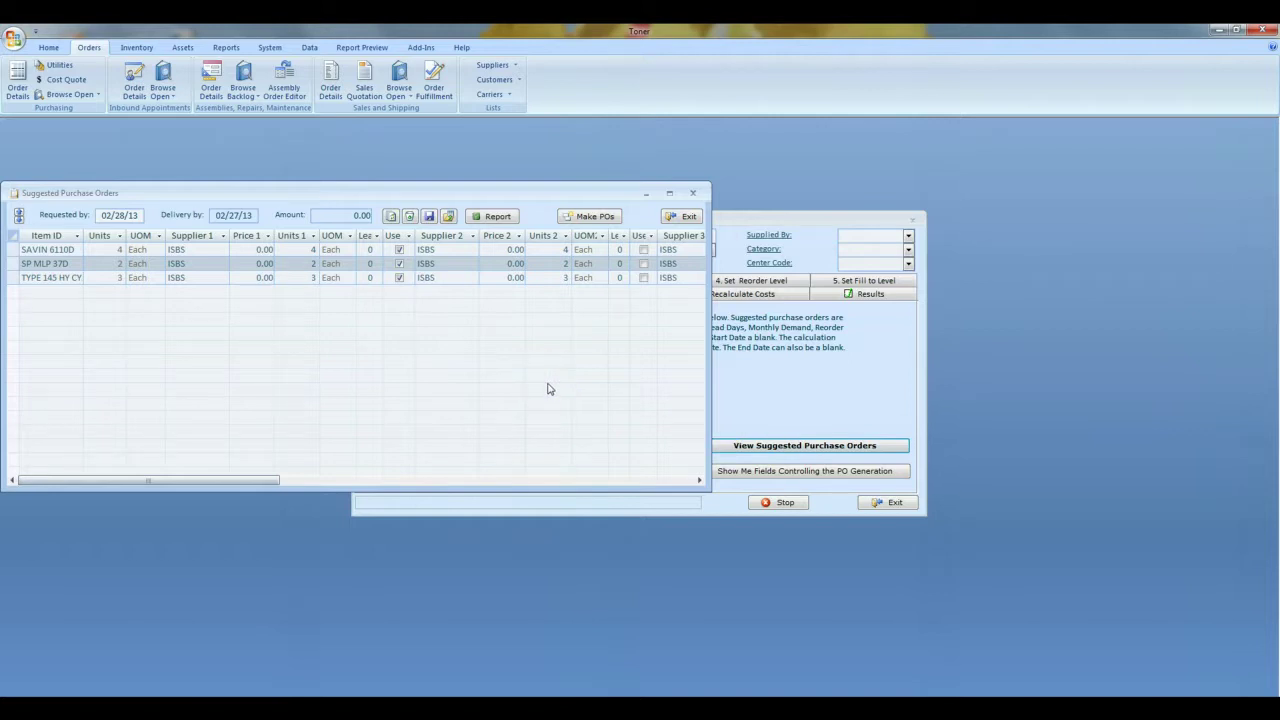
pyautogui.click(545, 390)
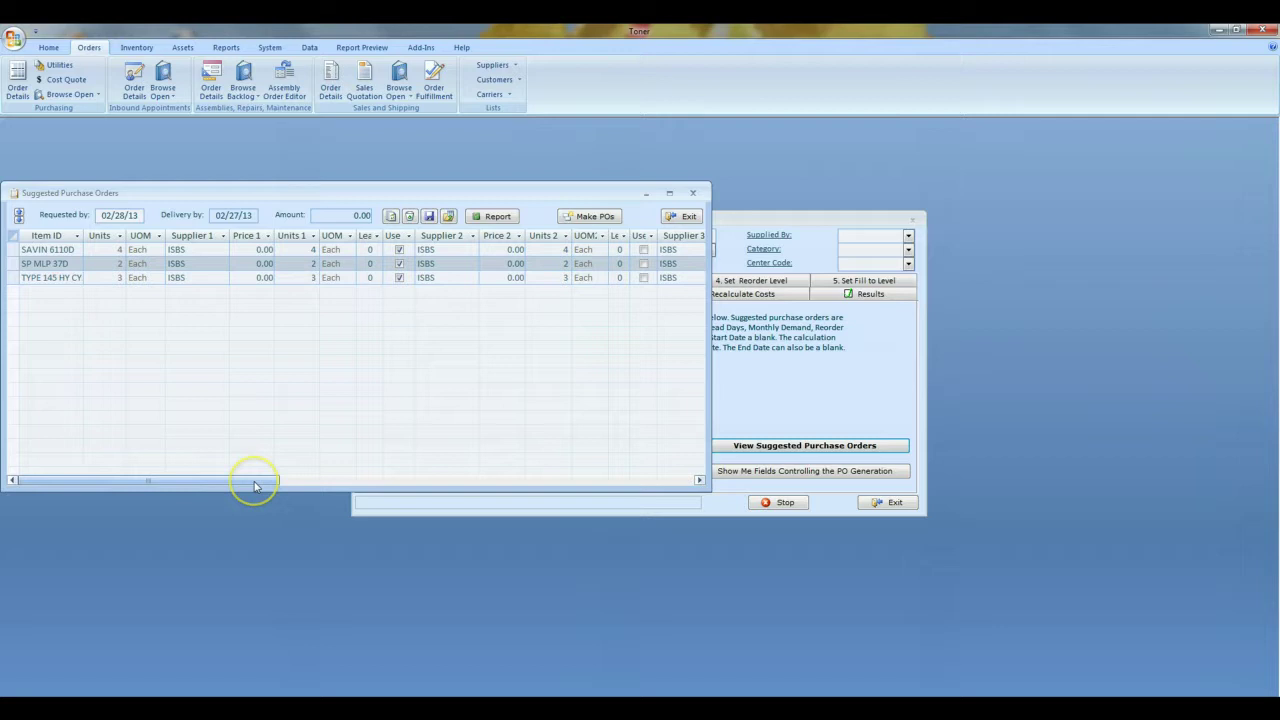
pyautogui.moveTo(254, 486); pyautogui.dragTo(216, 506)
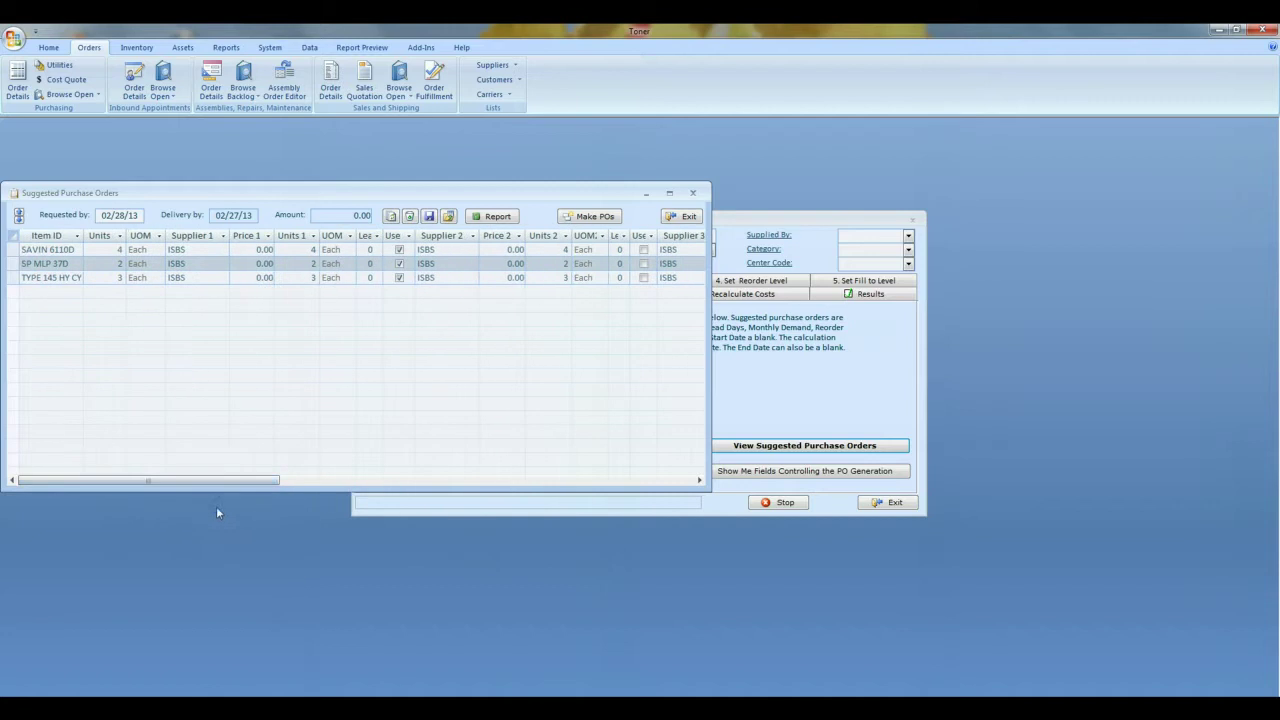
pyautogui.click(610, 220)
# Step: Close the suggestions list, open Purchase Order Details, and add a new purchase order
pyautogui.click(692, 195)
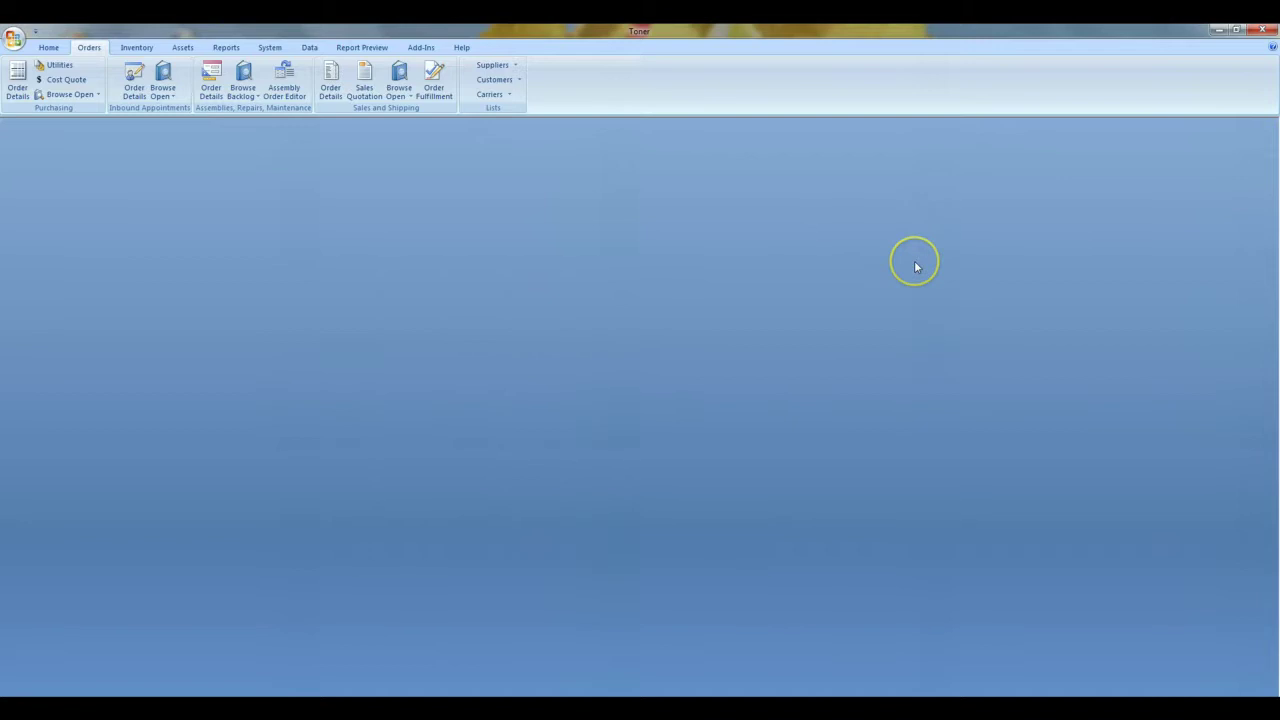
pyautogui.click(17, 84)
pyautogui.click(17, 84)
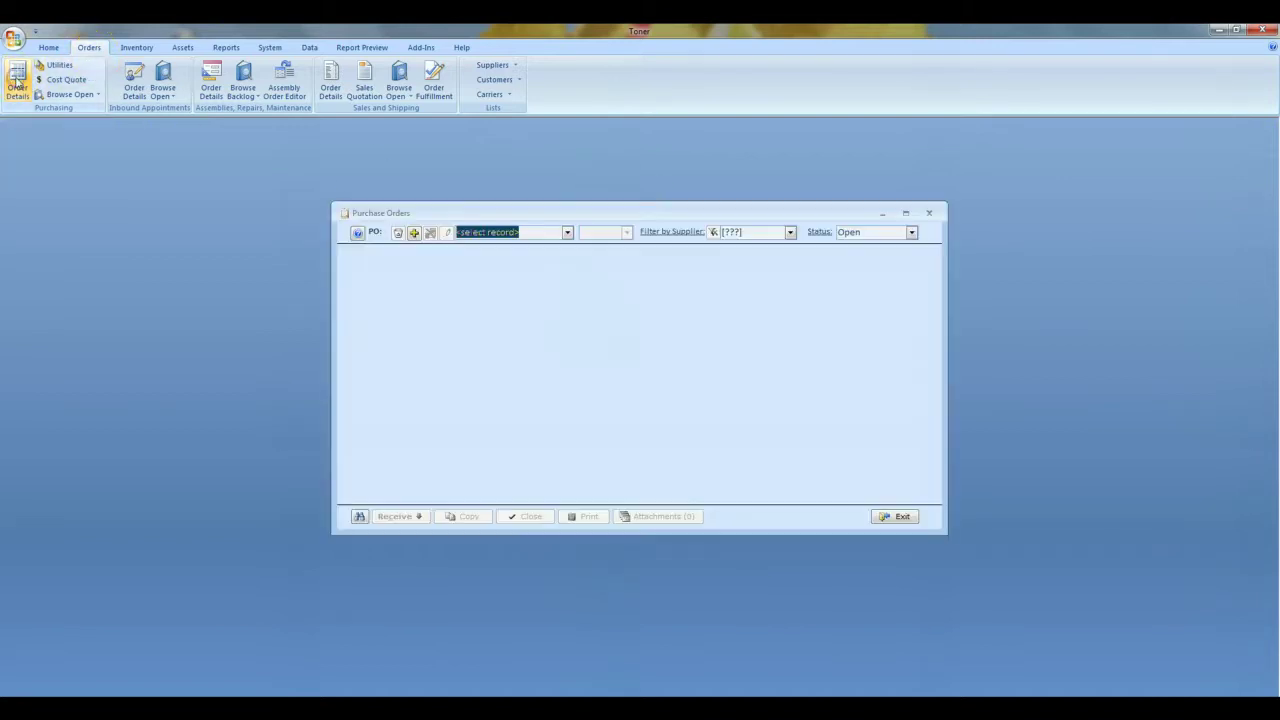
pyautogui.click(414, 233)
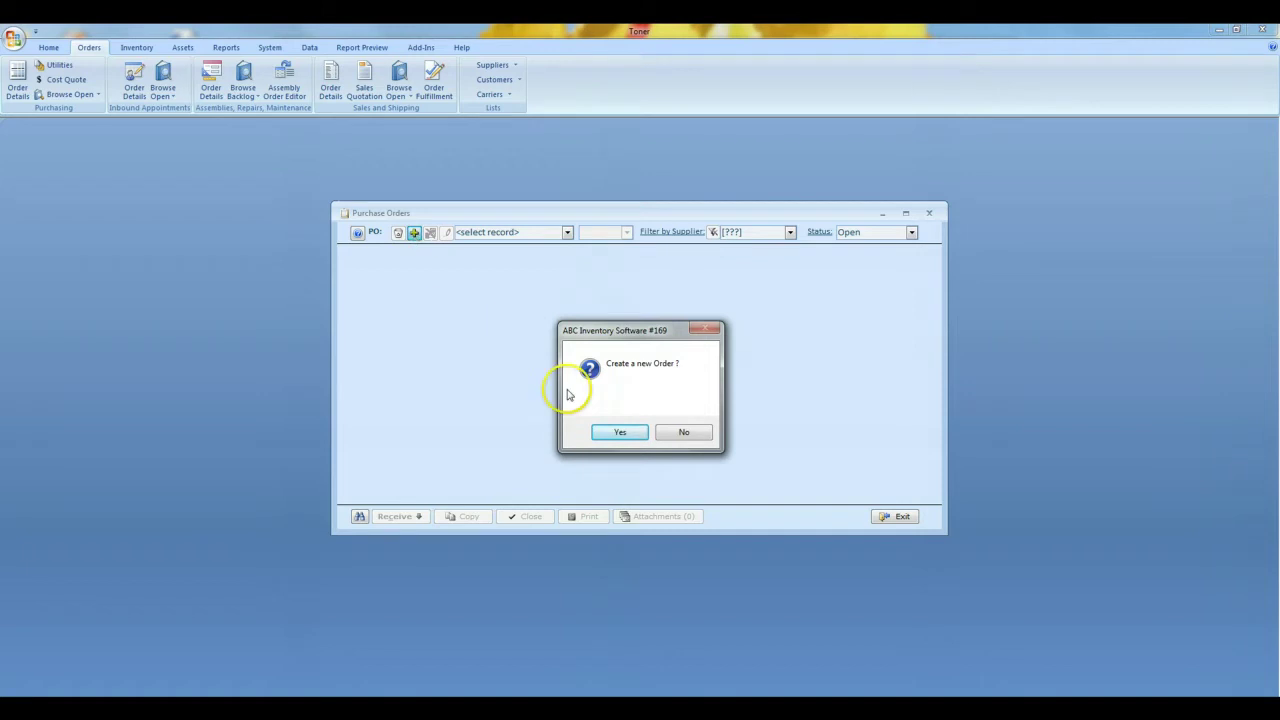
# Step: Confirm creation of order P000008 and set its supplier to ISBS
pyautogui.click(612, 432)
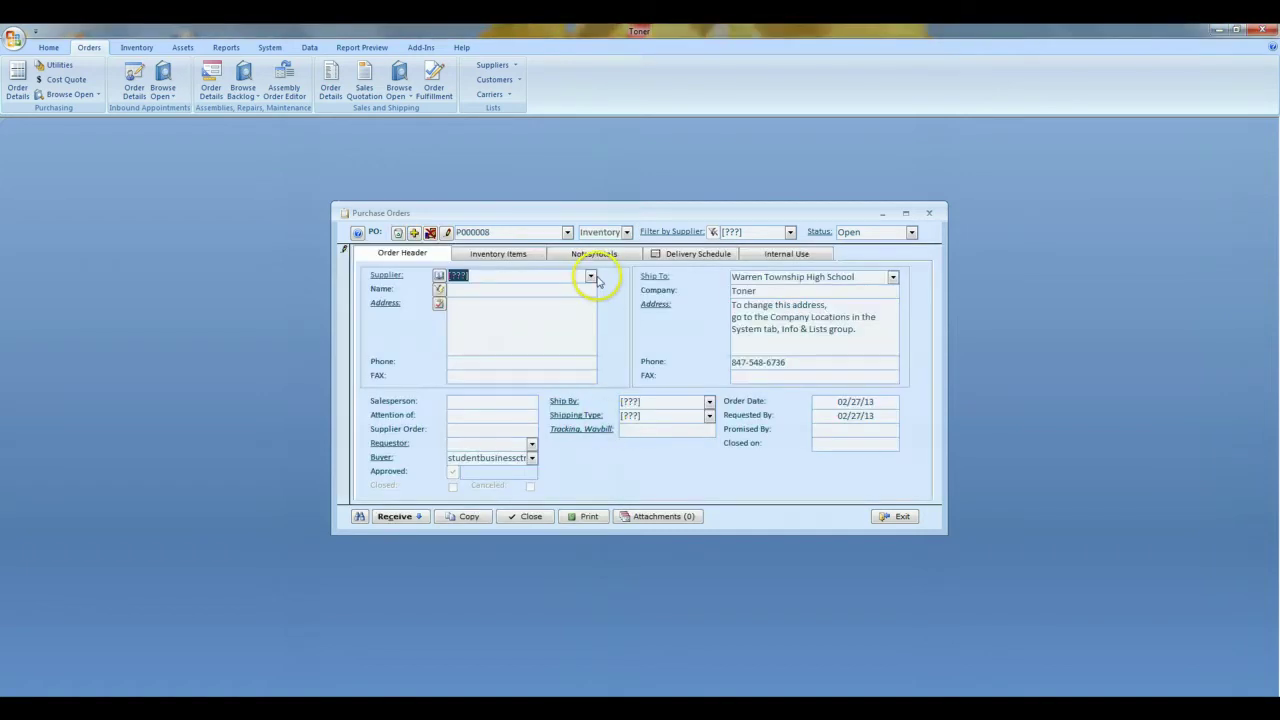
pyautogui.click(591, 277)
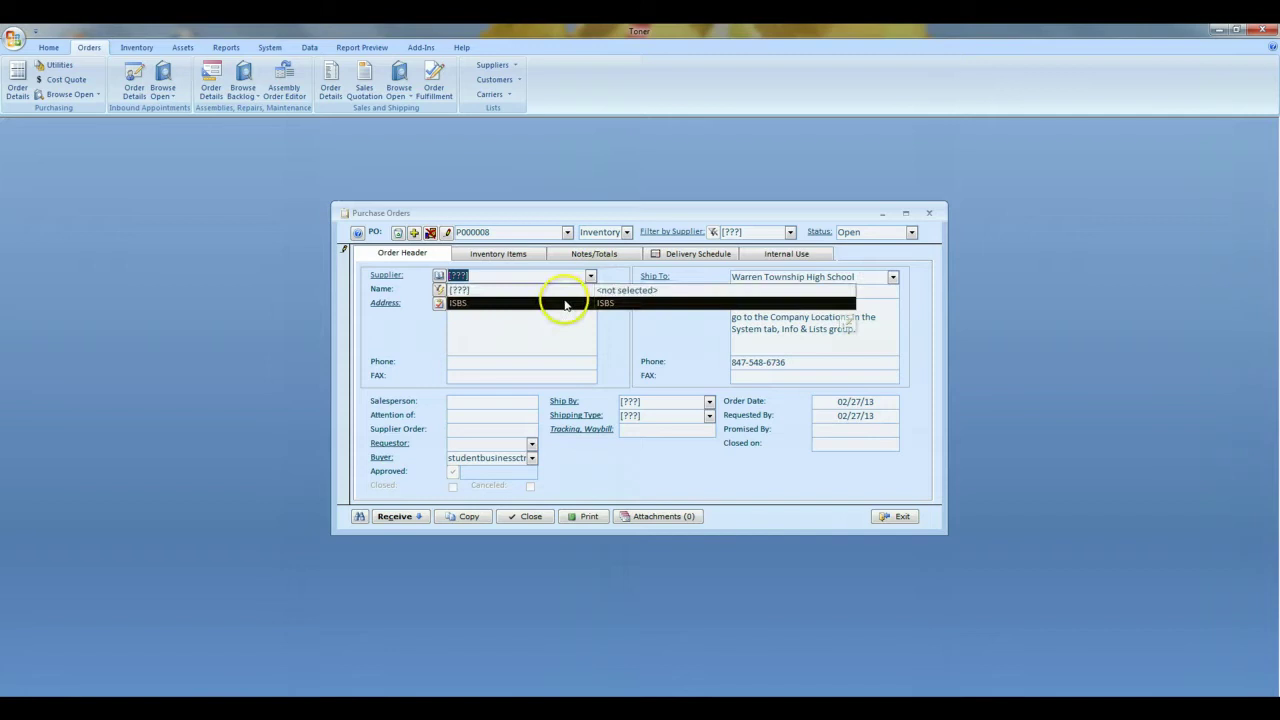
pyautogui.click(564, 305)
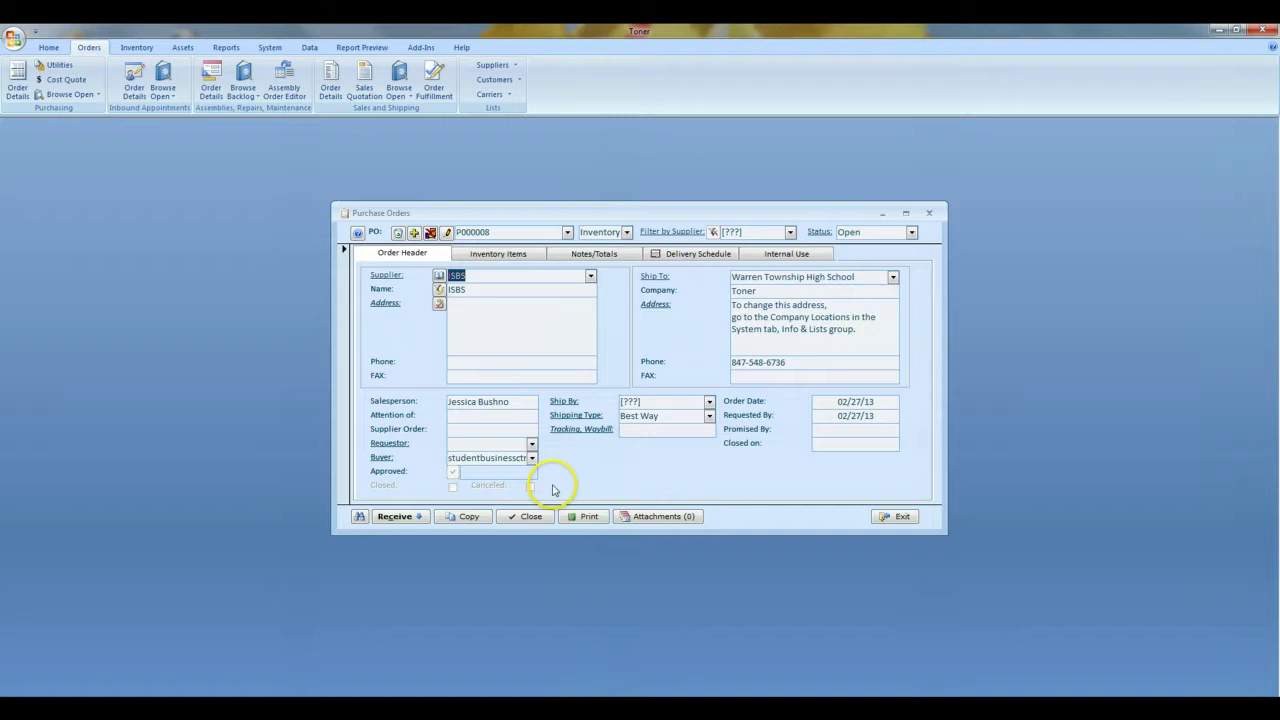
# Step: Add COLOR TONER 1 and SP 3400LA as two inventory item lines
pyautogui.click(507, 258)
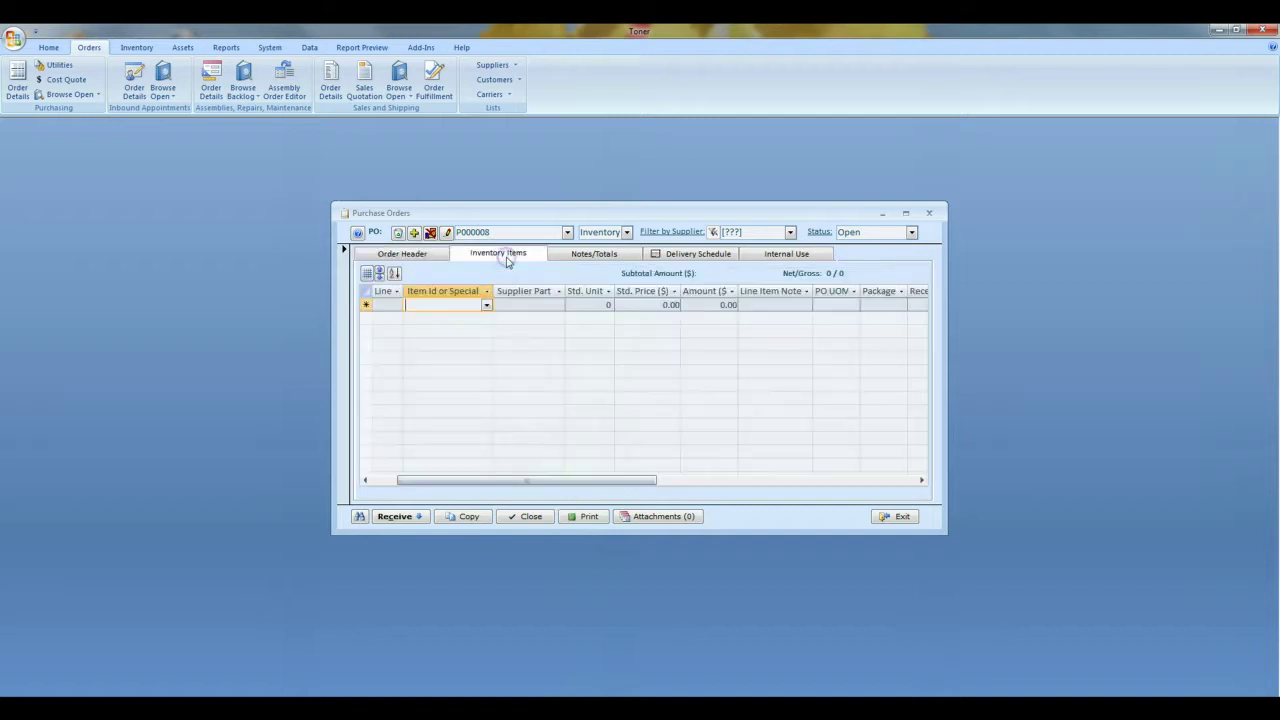
pyautogui.click(486, 306)
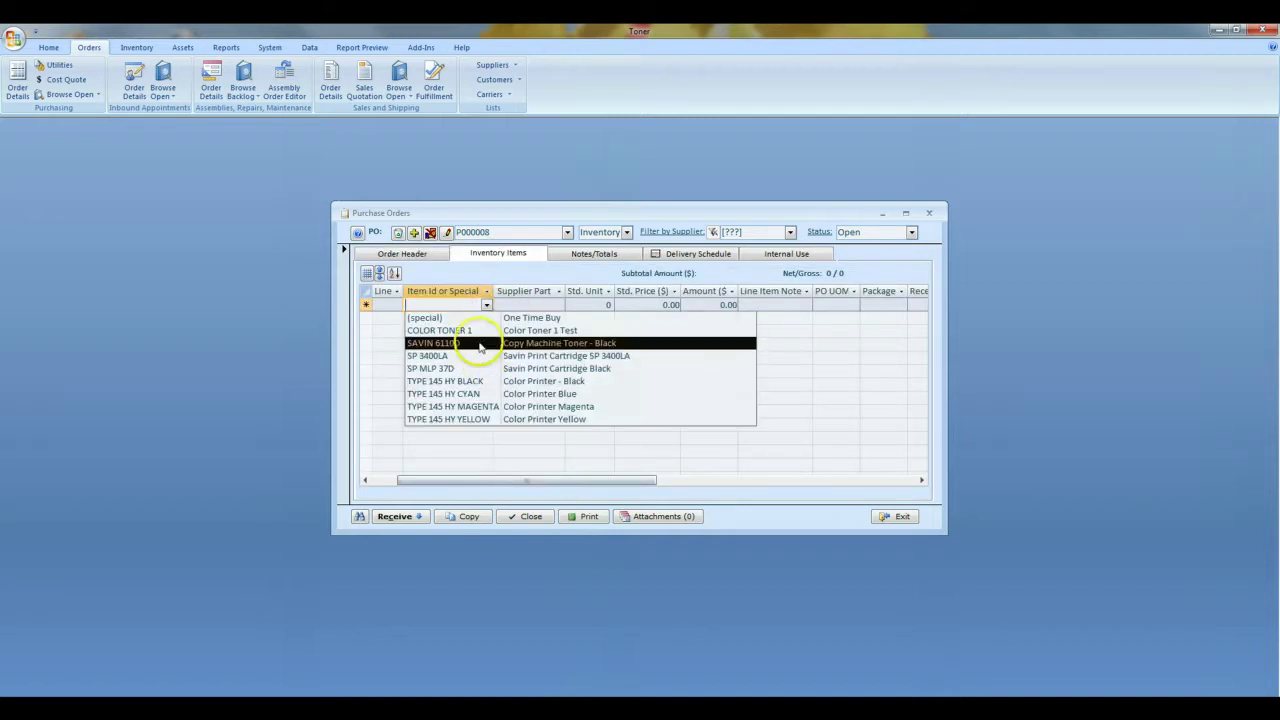
pyautogui.click(477, 333)
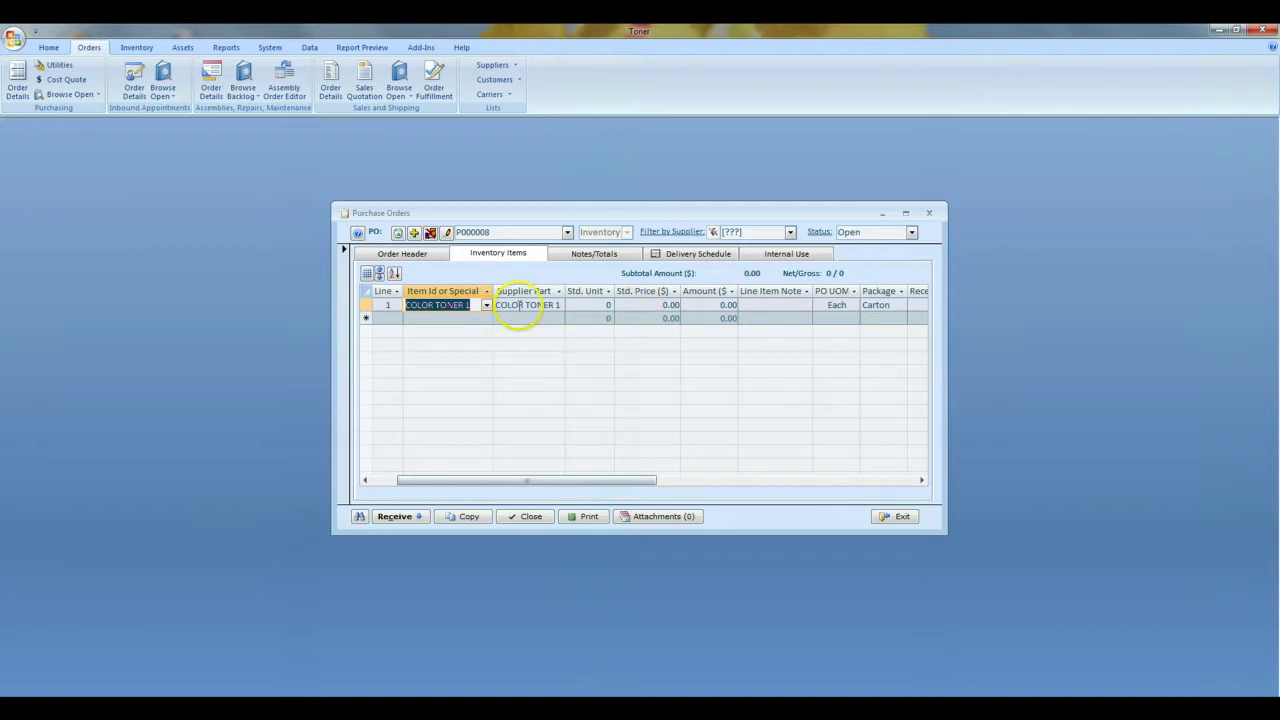
pyautogui.click(458, 318)
pyautogui.click(486, 318)
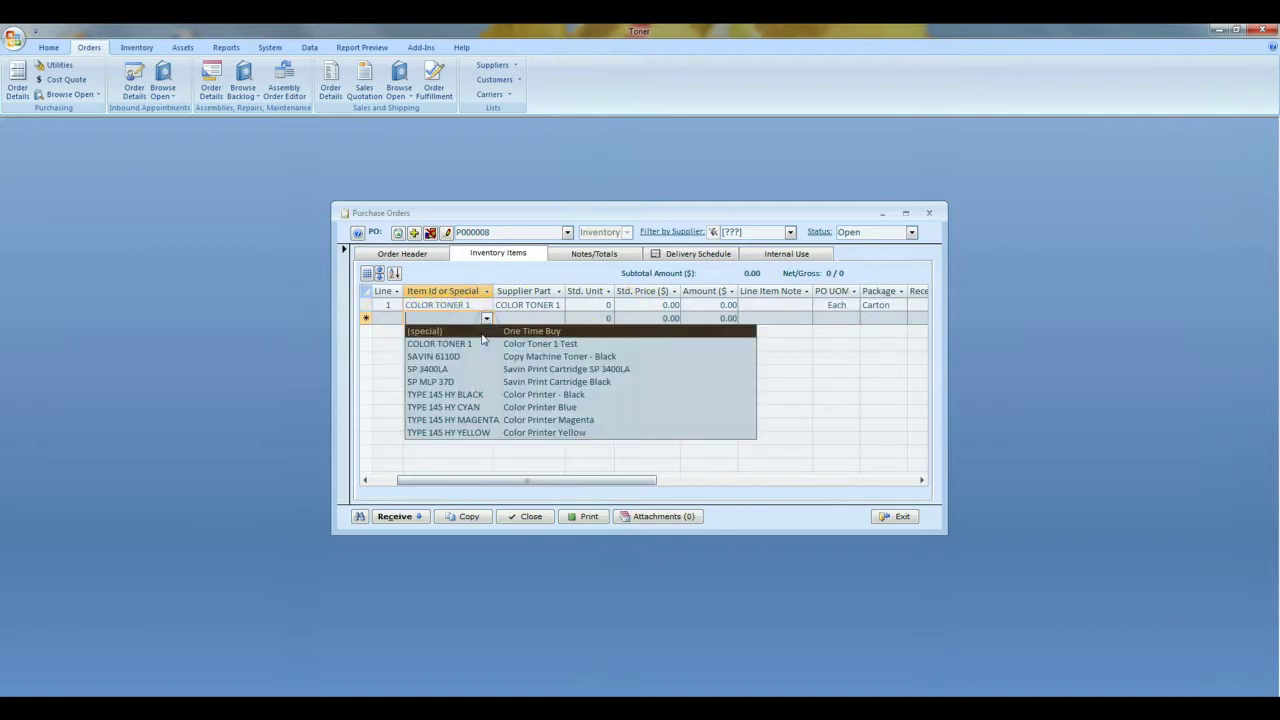
pyautogui.click(477, 369)
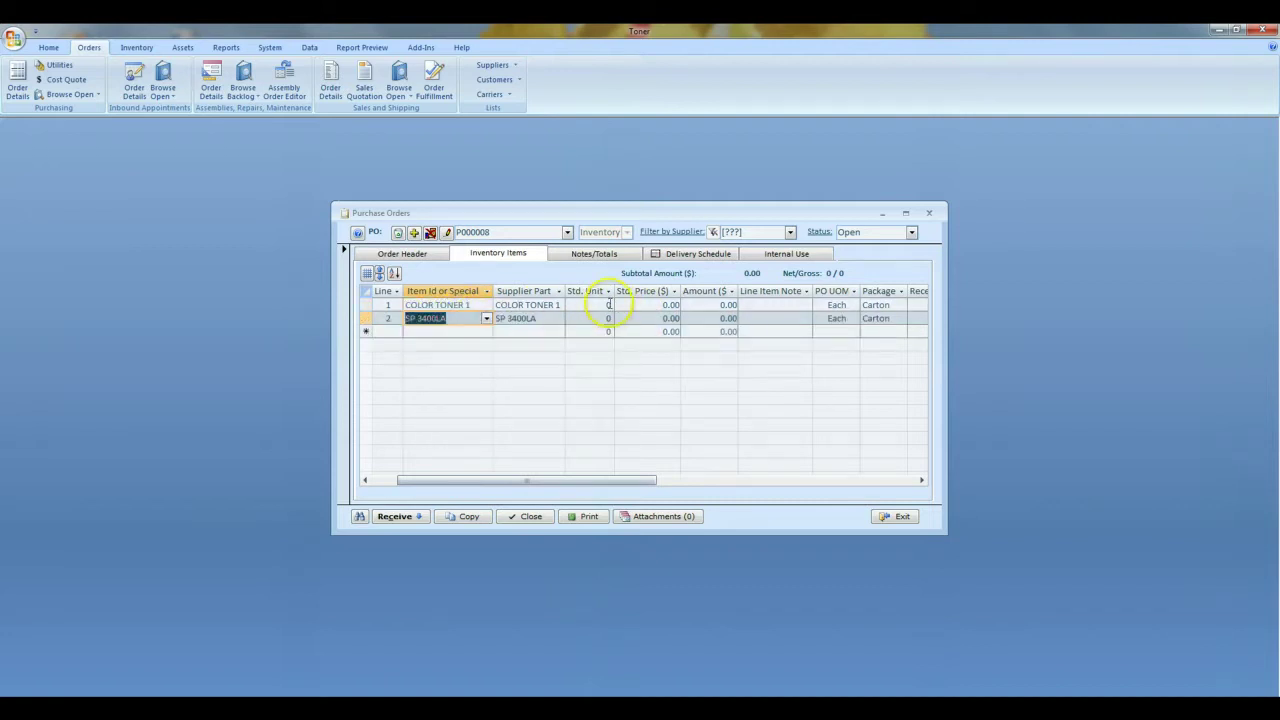
# Step: Set the line quantities to 4 for COLOR TONER 1 and 5 for SP 3400LA
pyautogui.click(608, 304)
pyautogui.press('BackSpace')
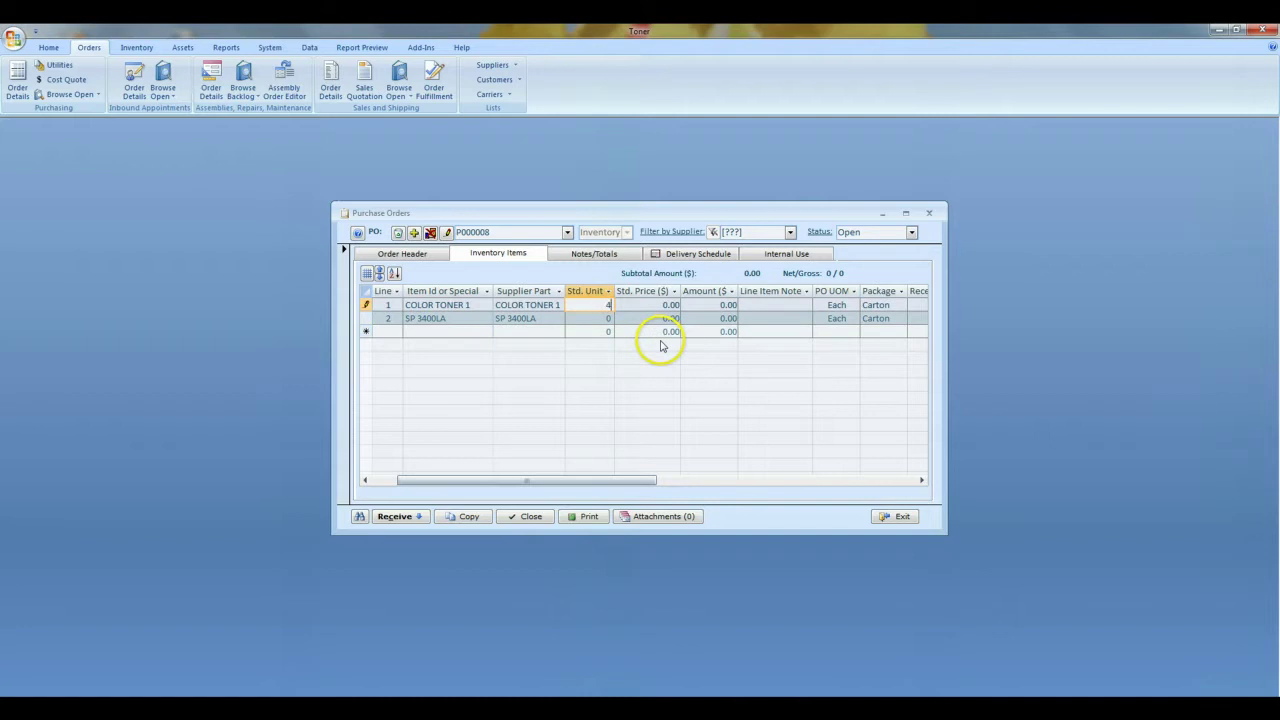
pyautogui.click(609, 318)
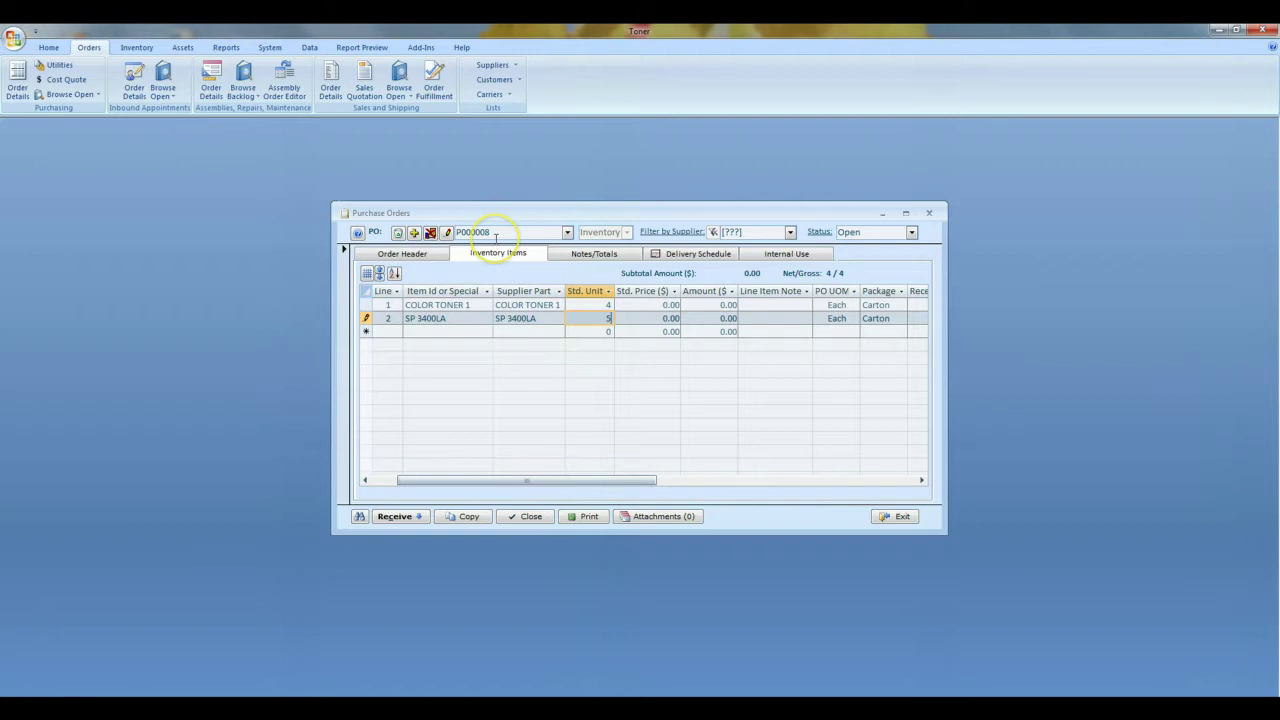
pyautogui.click(894, 517)
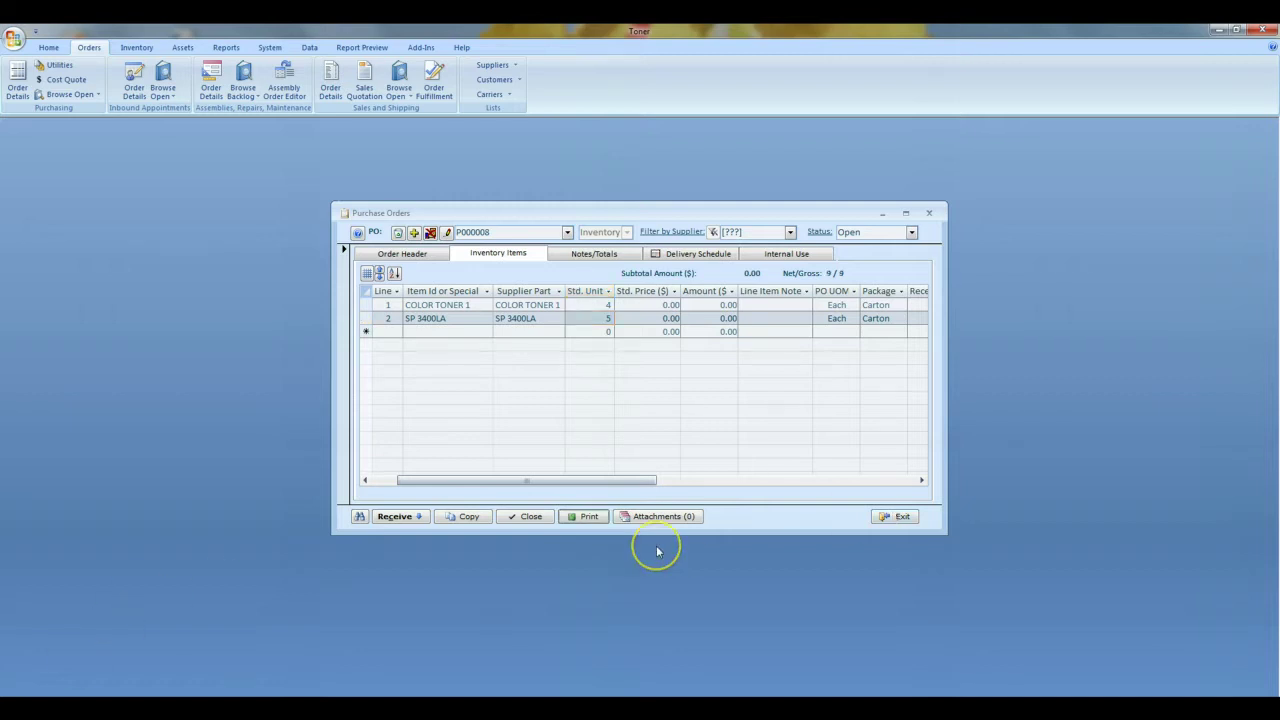
# Step: Preview the Current Purchase Order report for P000008
pyautogui.click(598, 518)
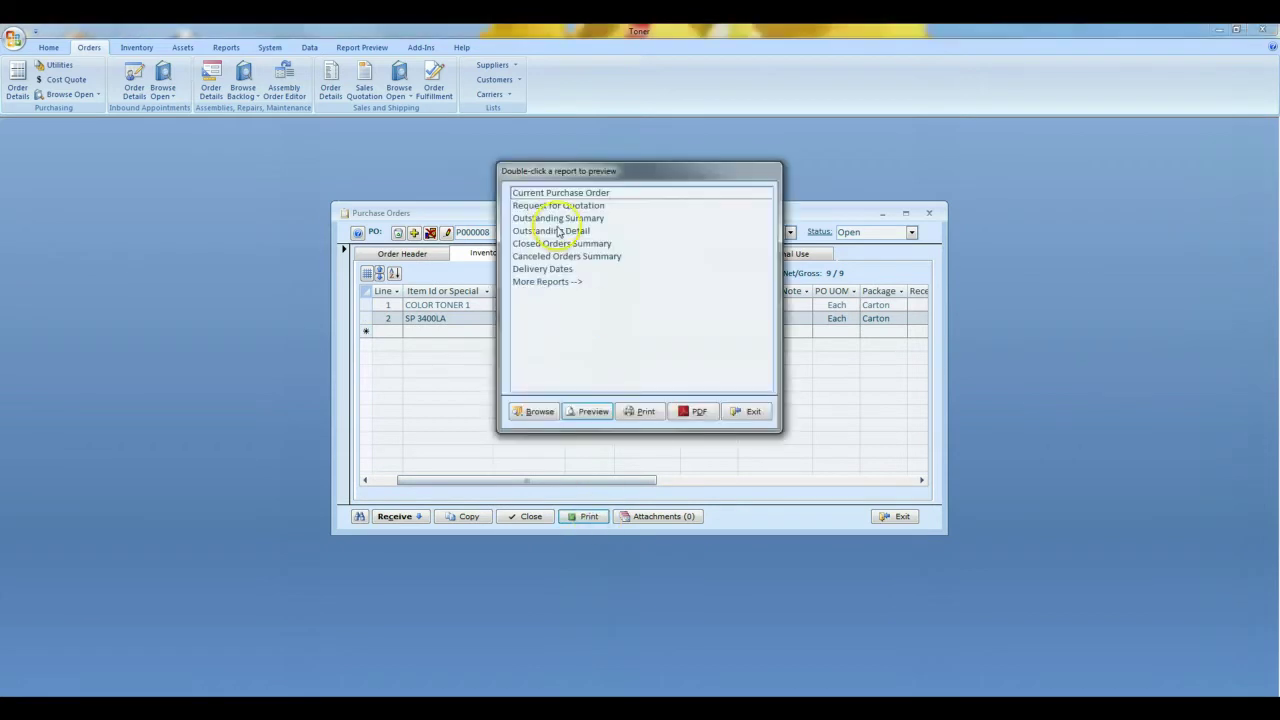
pyautogui.click(560, 194)
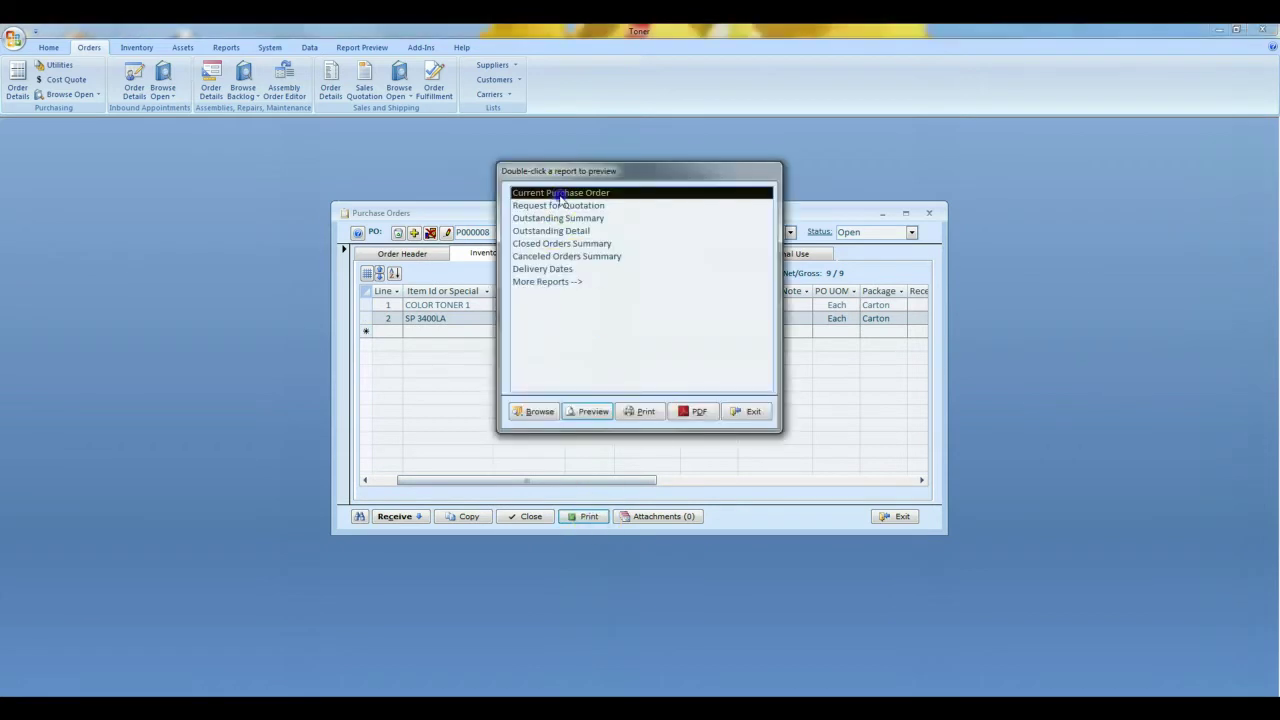
pyautogui.click(588, 411)
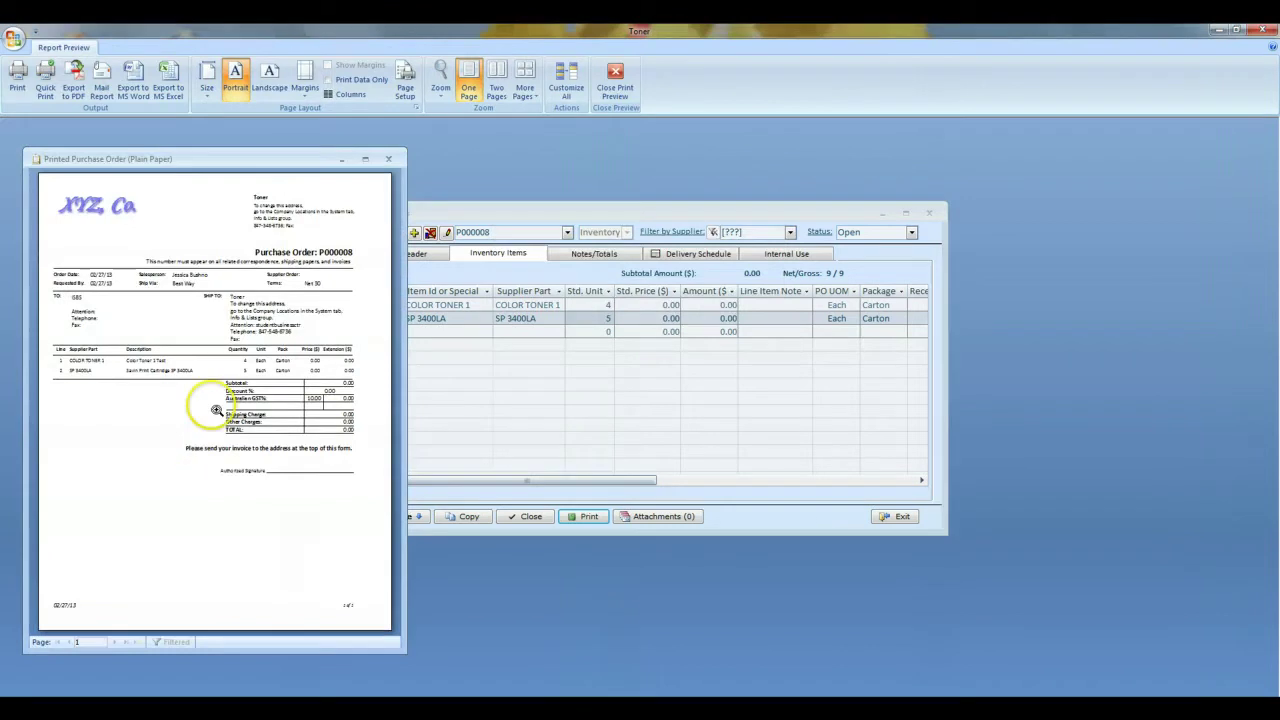
# Step: Zoom in on the P000008 preview's line items and scroll horizontally to read them
pyautogui.click(152, 372)
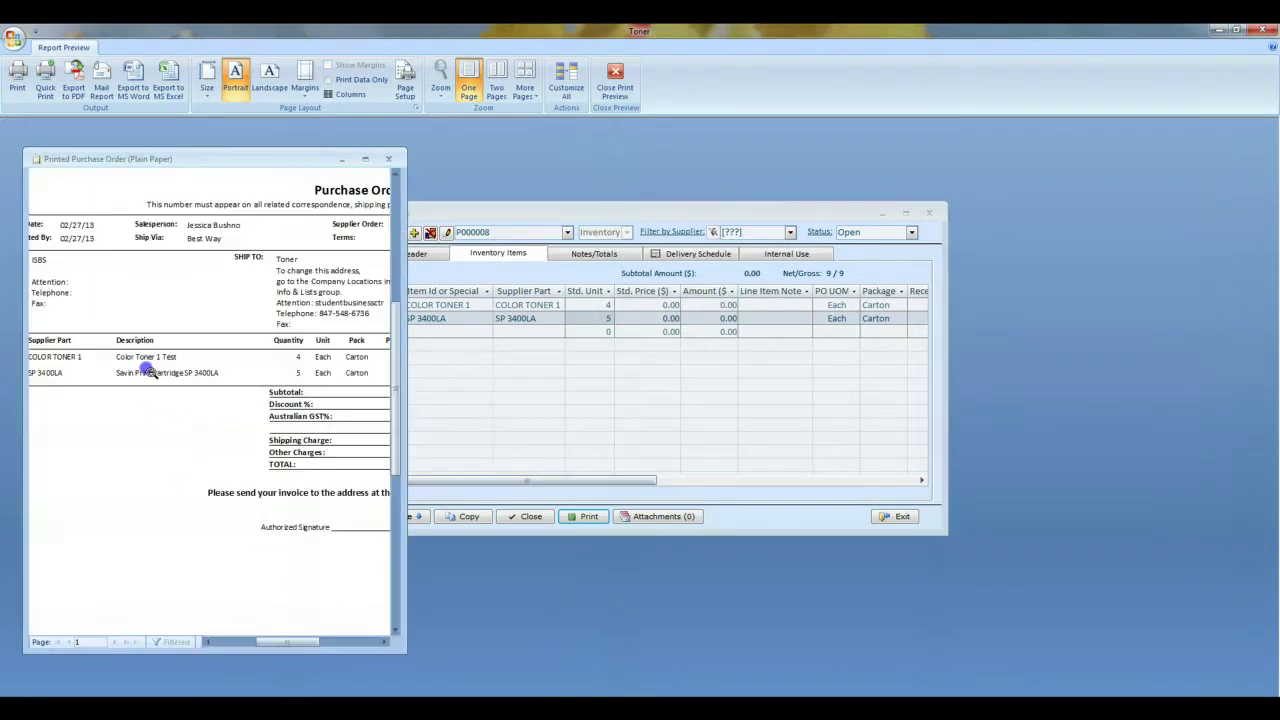
pyautogui.click(255, 643)
pyautogui.moveTo(255, 643); pyautogui.dragTo(245, 642)
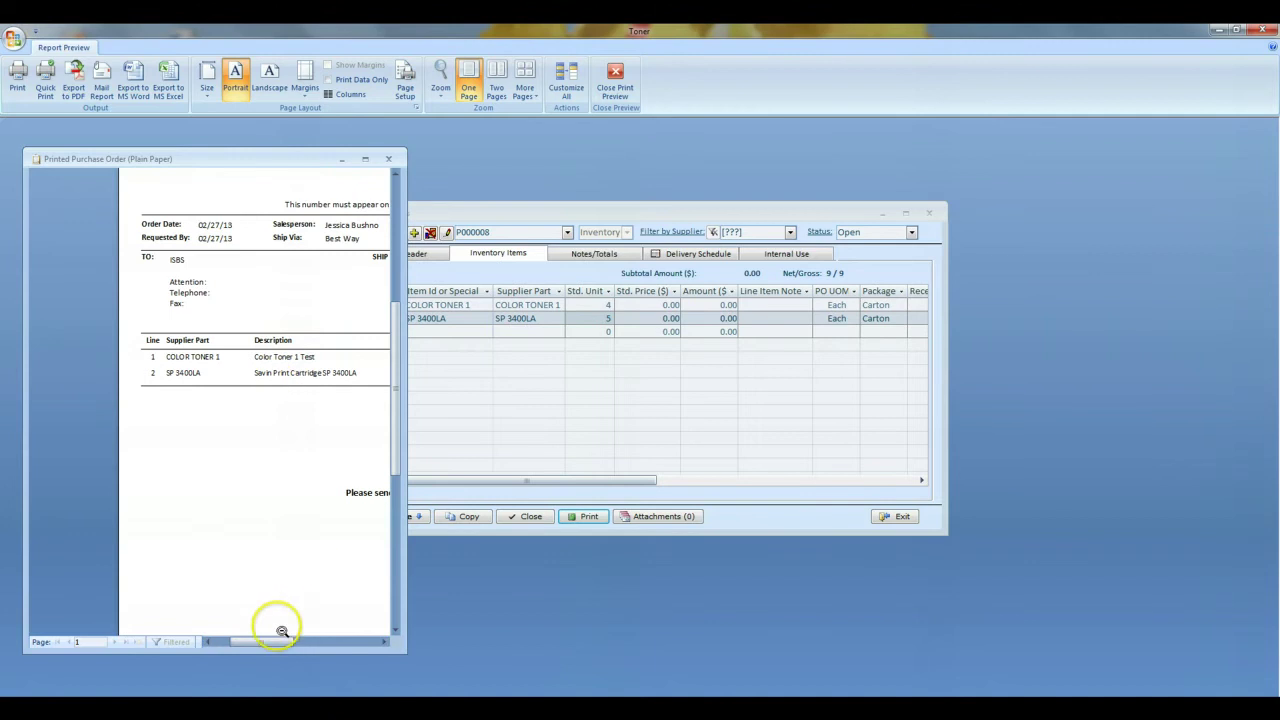
pyautogui.moveTo(263, 644); pyautogui.dragTo(307, 645)
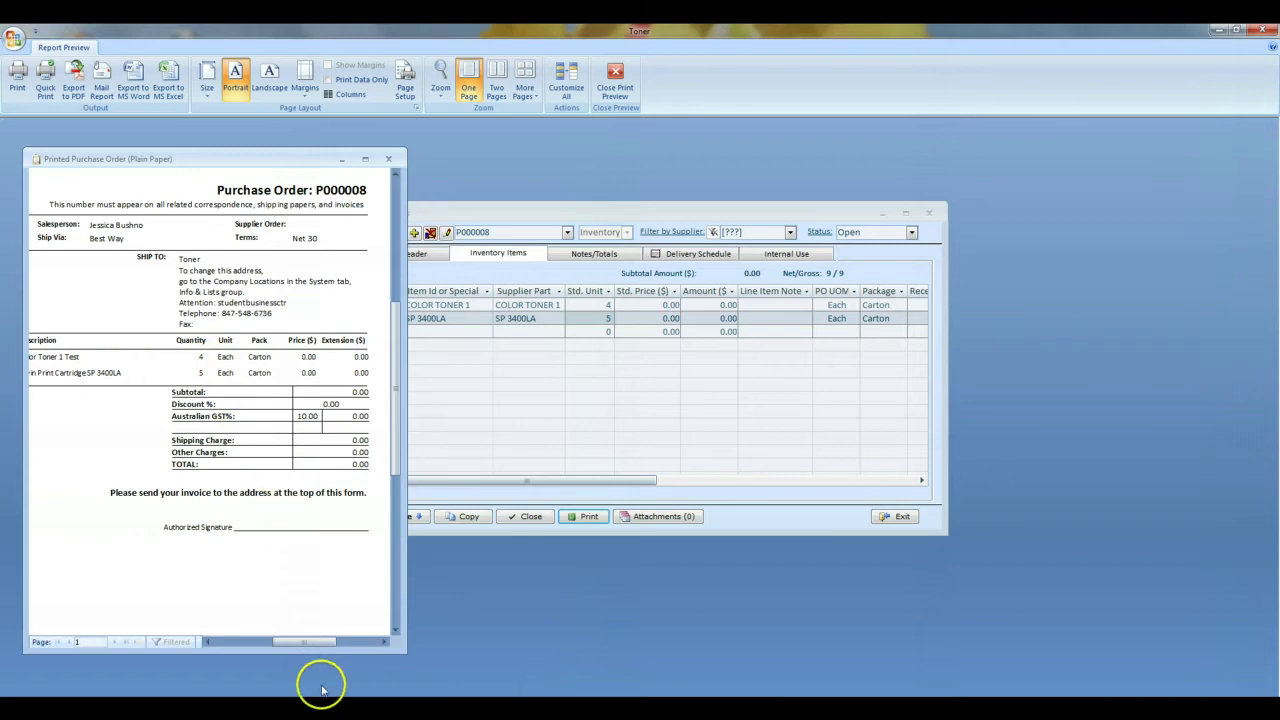
pyautogui.moveTo(309, 641); pyautogui.dragTo(286, 641)
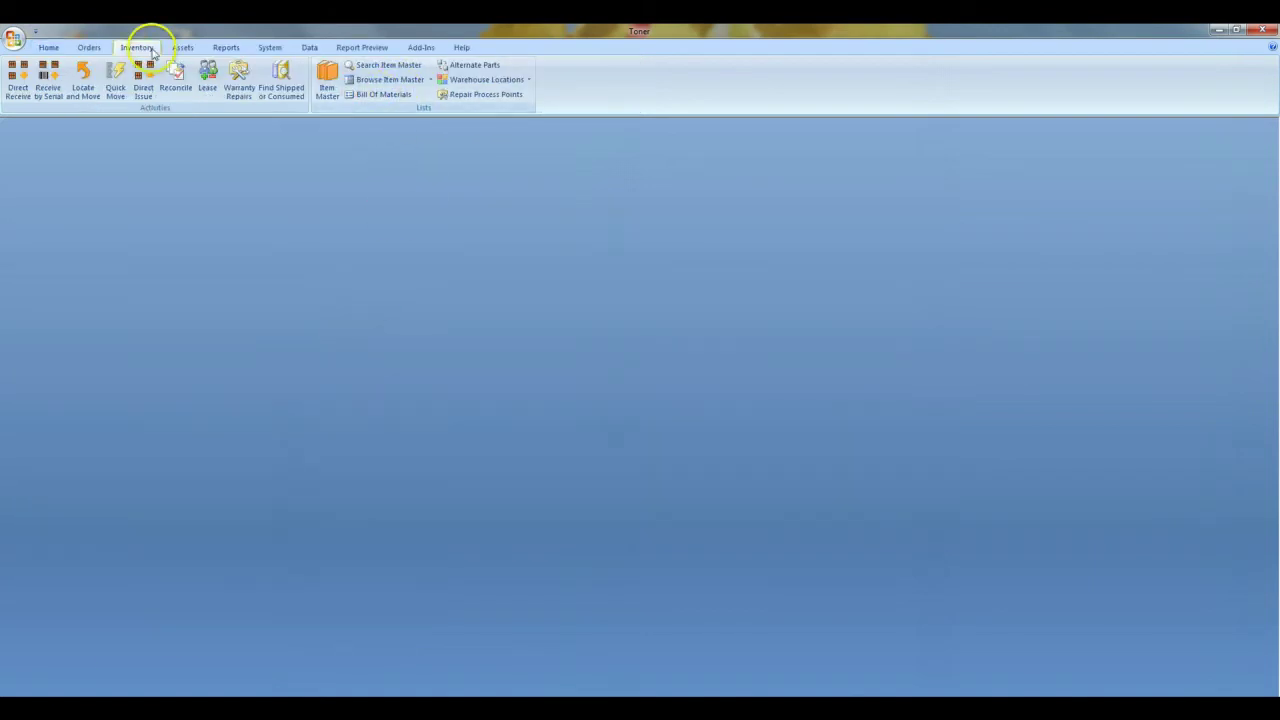
# Step: Browse the Item Master to confirm 4 COLOR TONER 1 and 5 SP 3400LA on order
pyautogui.click(392, 80)
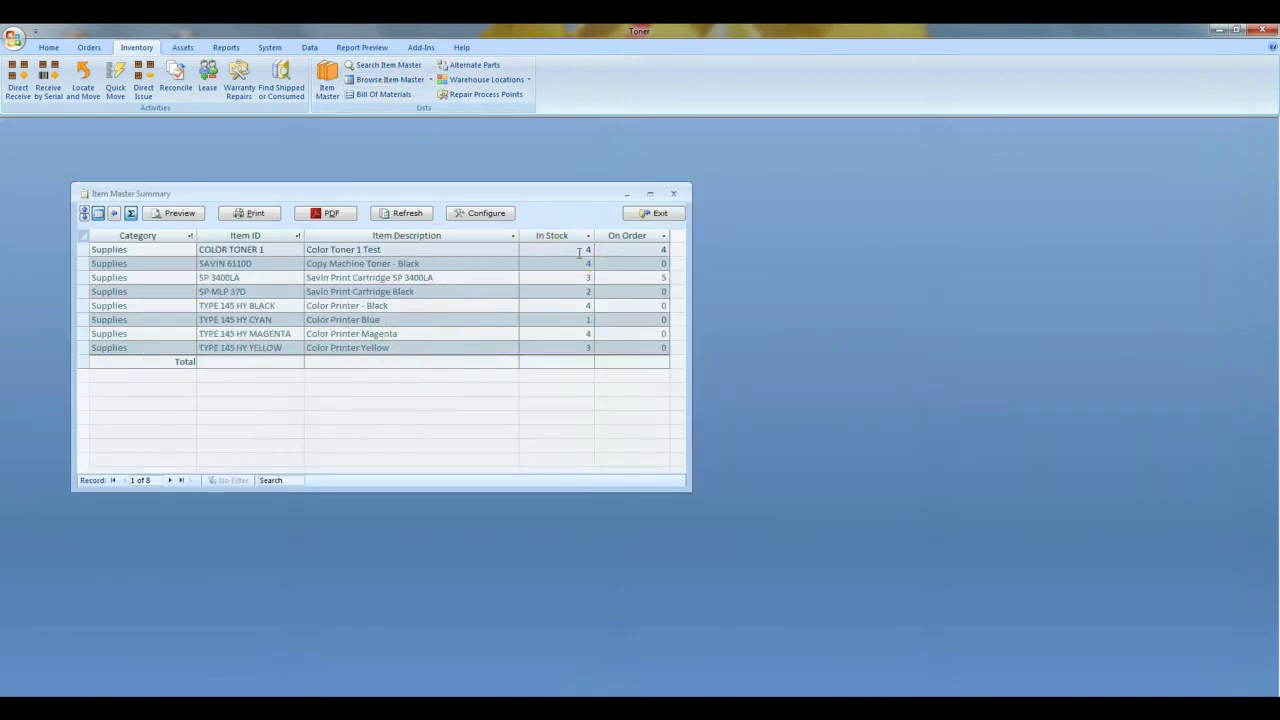
pyautogui.click(666, 256)
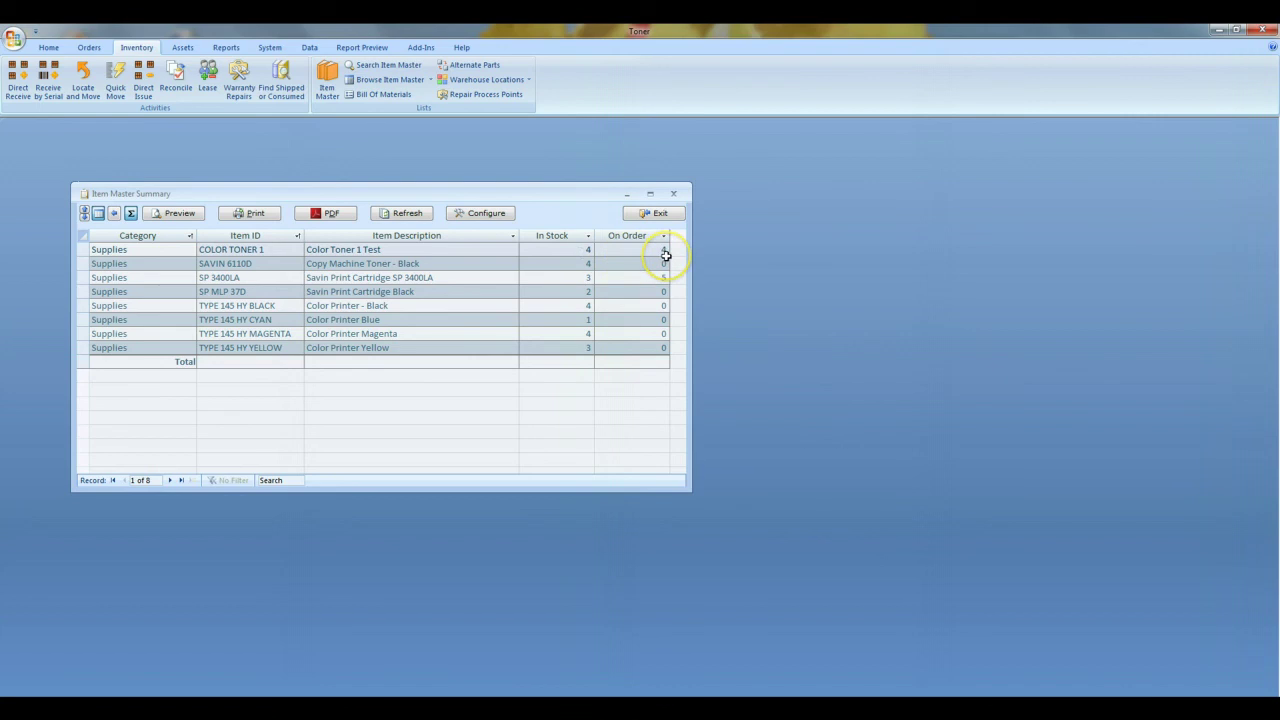